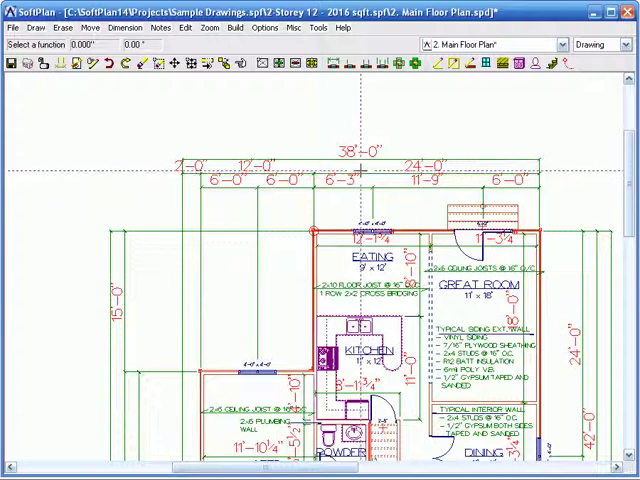
{"action": "scroll", "coordinate": [313, 265], "scroll_direction": "up", "scroll_amount": 2}
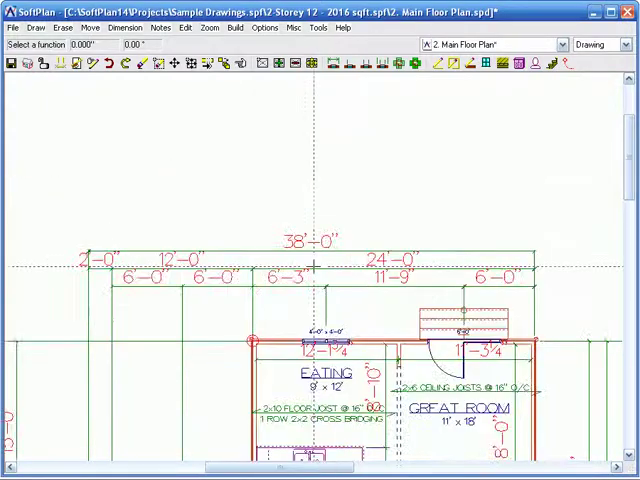
{"action": "scroll", "coordinate": [313, 265], "scroll_direction": "up", "scroll_amount": 1}
{"action": "scroll", "coordinate": [313, 265], "scroll_direction": "down", "scroll_amount": 1}
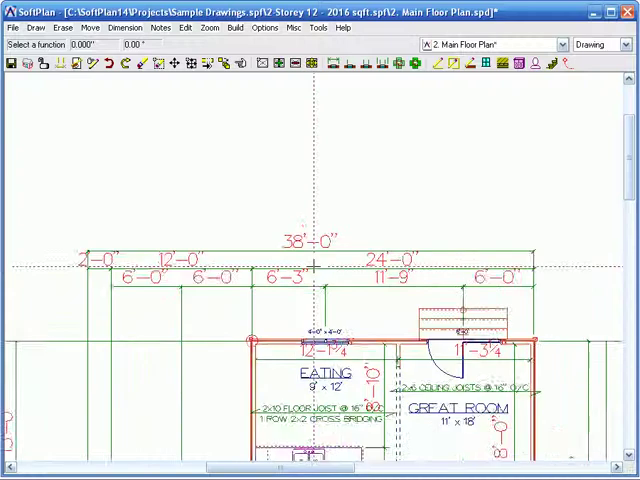
{"action": "scroll", "coordinate": [313, 265], "scroll_direction": "down", "scroll_amount": 1}
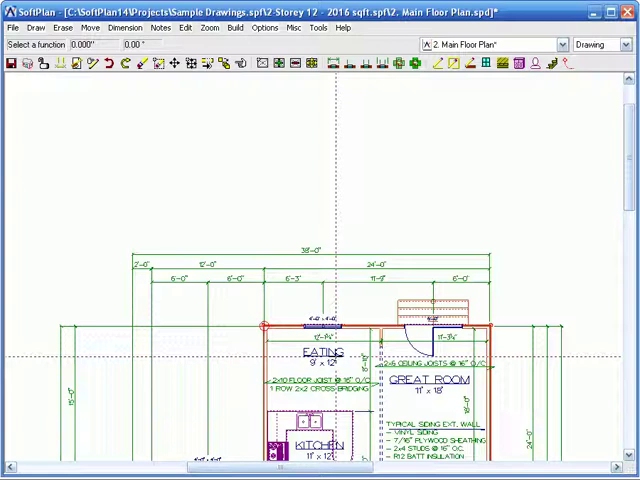
{"action": "scroll", "coordinate": [313, 267], "scroll_direction": "up", "scroll_amount": 2}
{"action": "scroll", "coordinate": [313, 267], "scroll_direction": "up", "scroll_amount": 2}
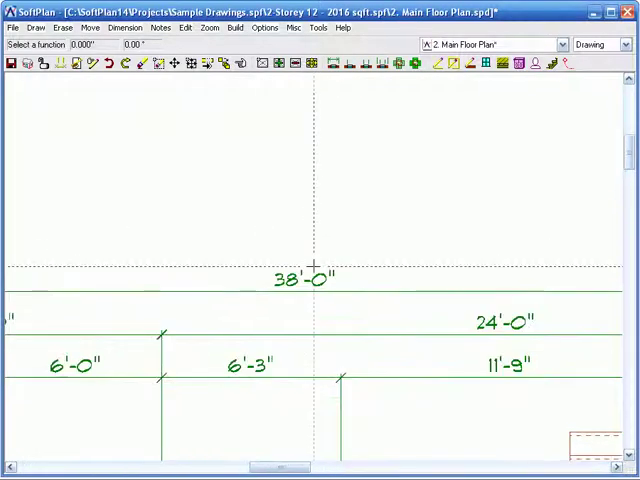
{"action": "scroll", "coordinate": [313, 267], "scroll_direction": "up", "scroll_amount": 1}
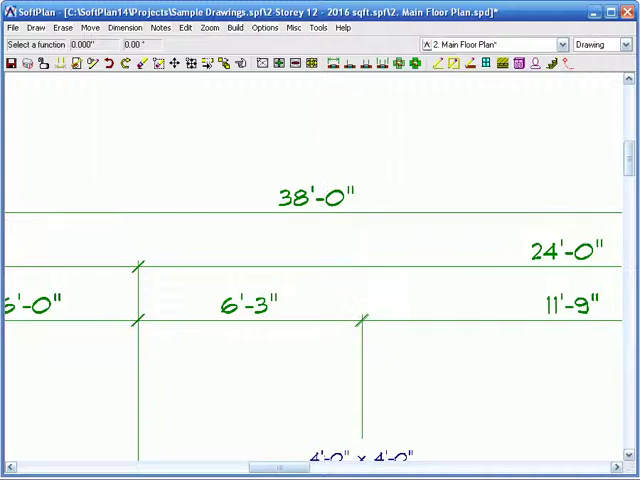
{"action": "scroll", "coordinate": [323, 218], "scroll_direction": "down", "scroll_amount": 1}
{"action": "scroll", "coordinate": [323, 218], "scroll_direction": "down", "scroll_amount": 1}
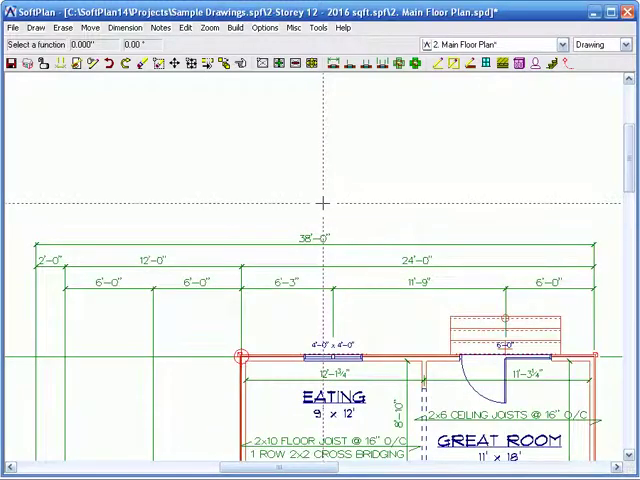
Pan along the top dimension lines to center the 24'-0" and 11'-9" dimensions.
{"action": "mouse_move", "coordinate": [323, 203]}
{"action": "middle_mouse_down"}
{"action": "mouse_move", "coordinate": [425, 178]}
{"action": "mouse_move", "coordinate": [307, 179]}
{"action": "middle_mouse_up"}
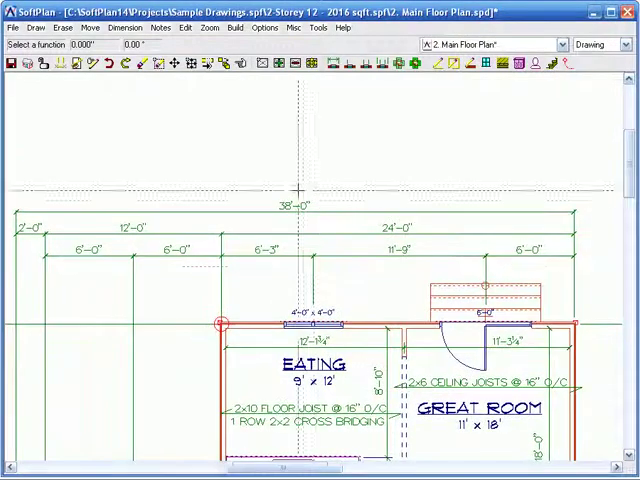
{"action": "scroll", "coordinate": [313, 266], "scroll_direction": "up", "scroll_amount": 1}
{"action": "scroll", "coordinate": [313, 266], "scroll_direction": "up", "scroll_amount": 1}
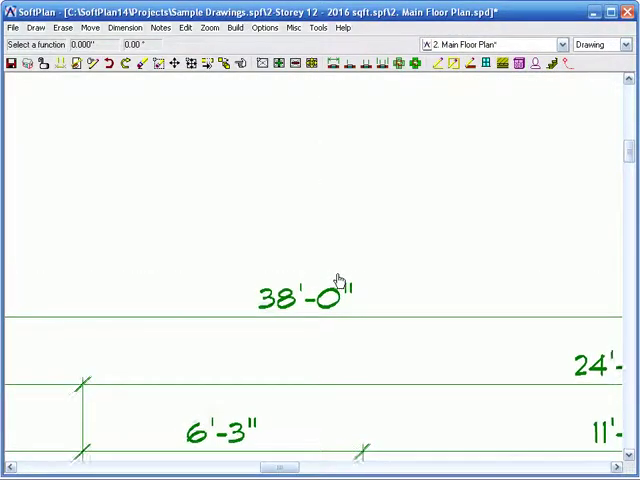
{"action": "mouse_move", "coordinate": [337, 281]}
{"action": "middle_mouse_down"}
{"action": "mouse_move", "coordinate": [266, 236]}
{"action": "mouse_move", "coordinate": [196, 217]}
{"action": "middle_mouse_up"}
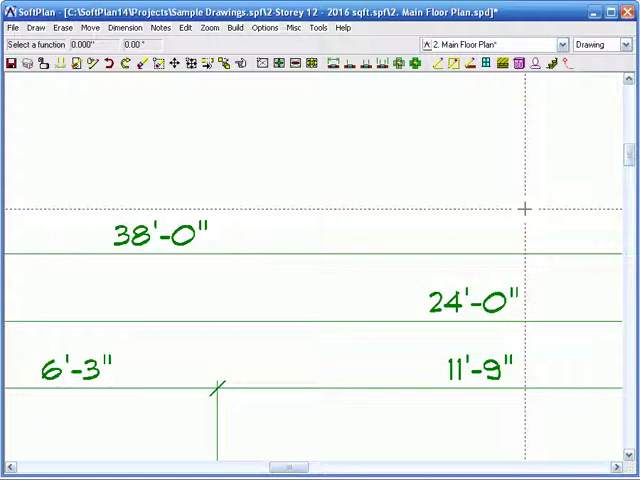
{"action": "middle_click_drag", "start_coordinate": [526, 208], "coordinate": [317, 214]}
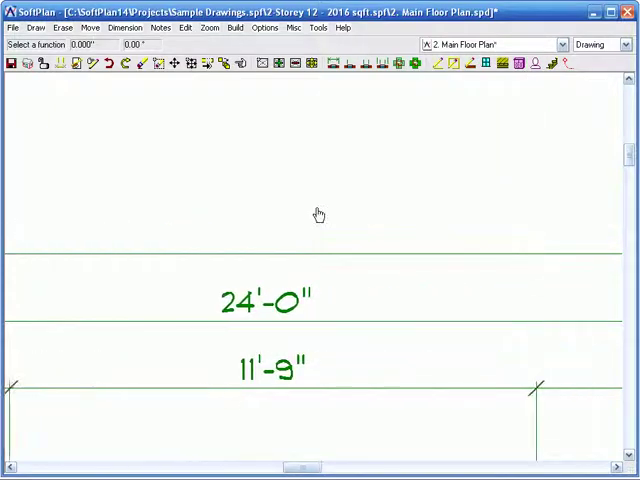